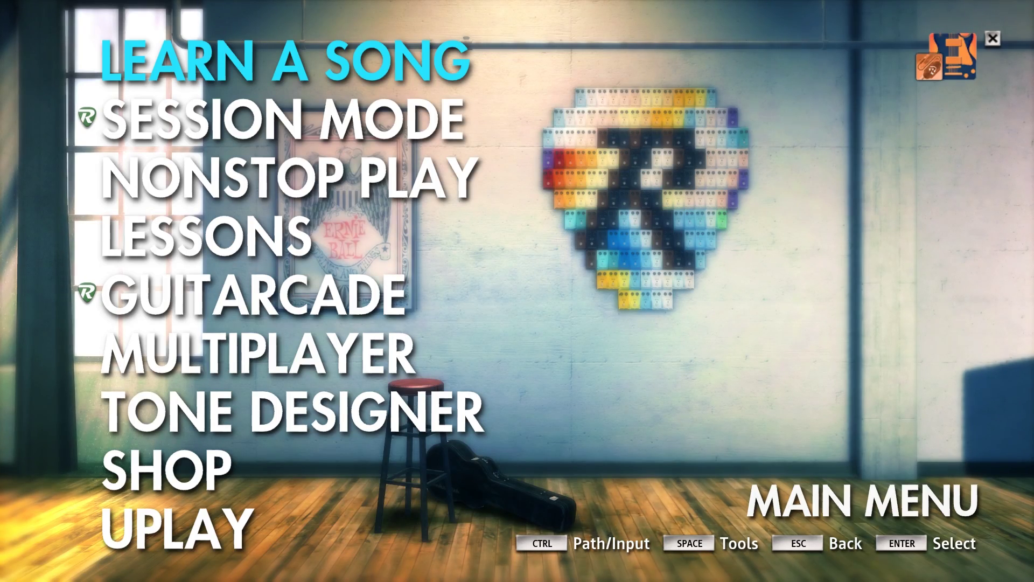
# Step: Select LEARN A SONG on the Rocksmith 2014 main menu to show the song list
pyautogui.press('Return')
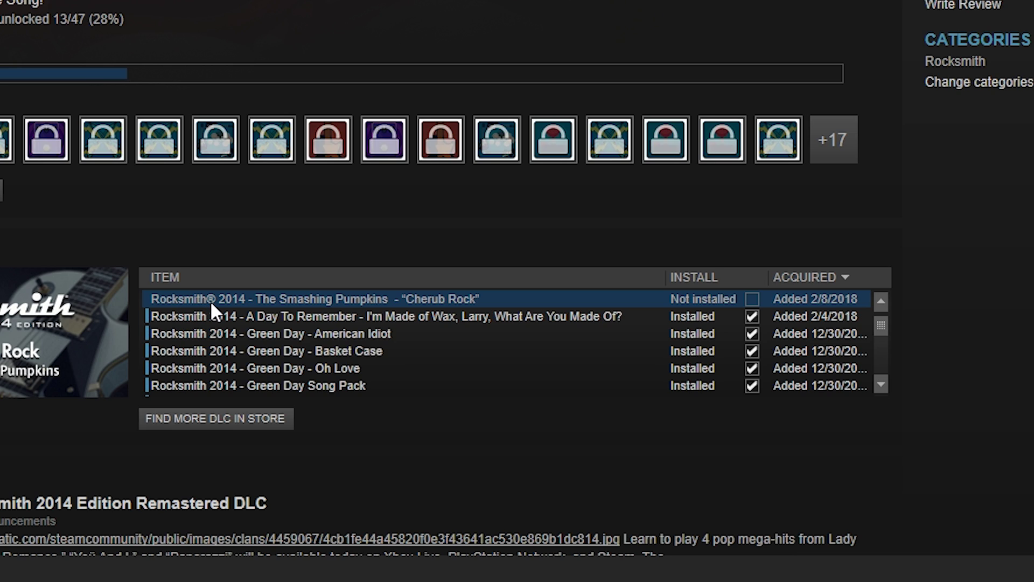
# Step: Scroll through the Rocksmith 2014 DLC list in Steam
pyautogui.moveTo(881, 326); pyautogui.dragTo(885, 273)
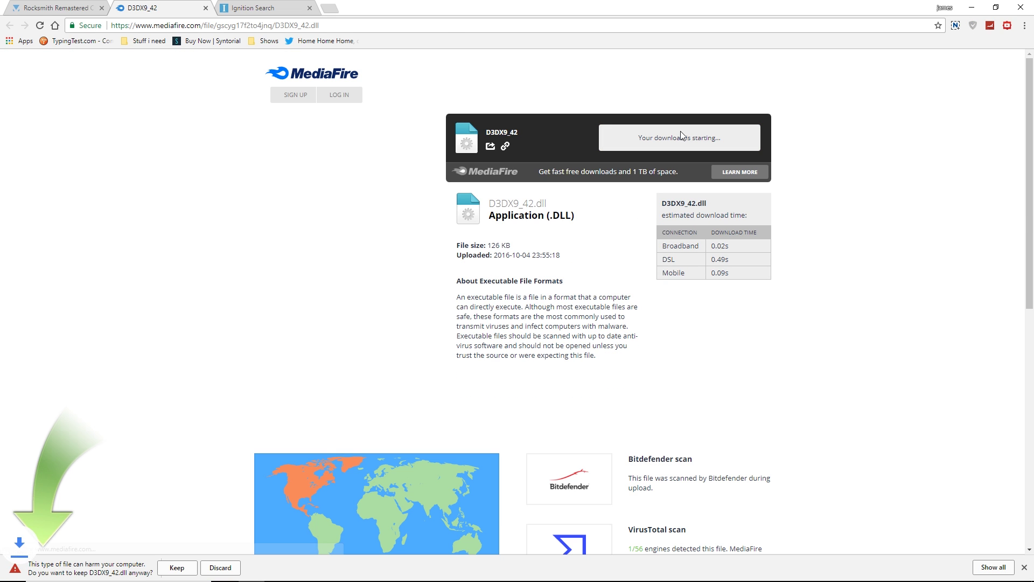
# Step: Keep the 126 KB D3DX9_42.dll download despite Chrome's harmful-file warning
pyautogui.click(177, 567)
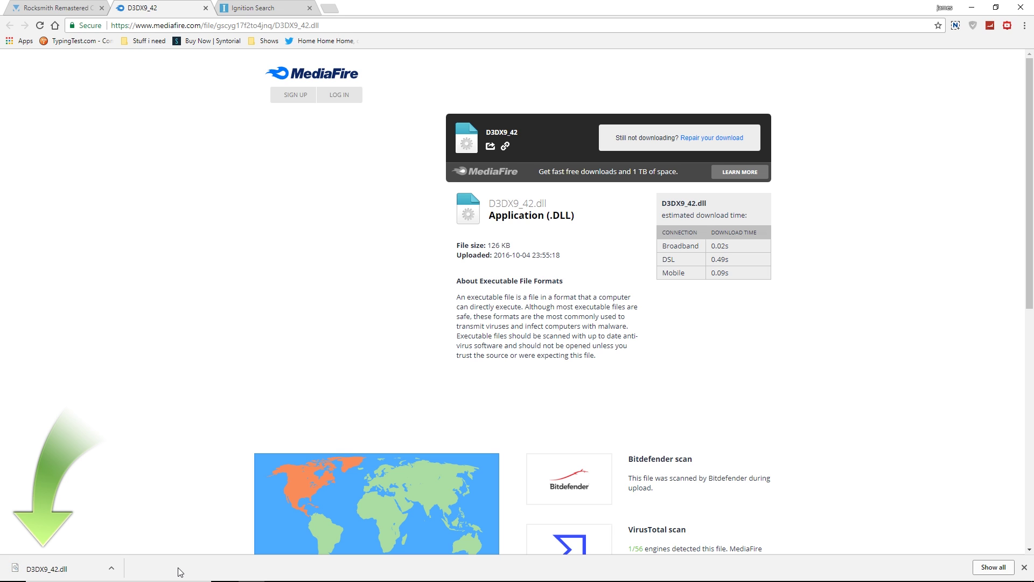
# Step: Copy D3DX9_42.dll from the Downloads folder
pyautogui.click(974, 10)
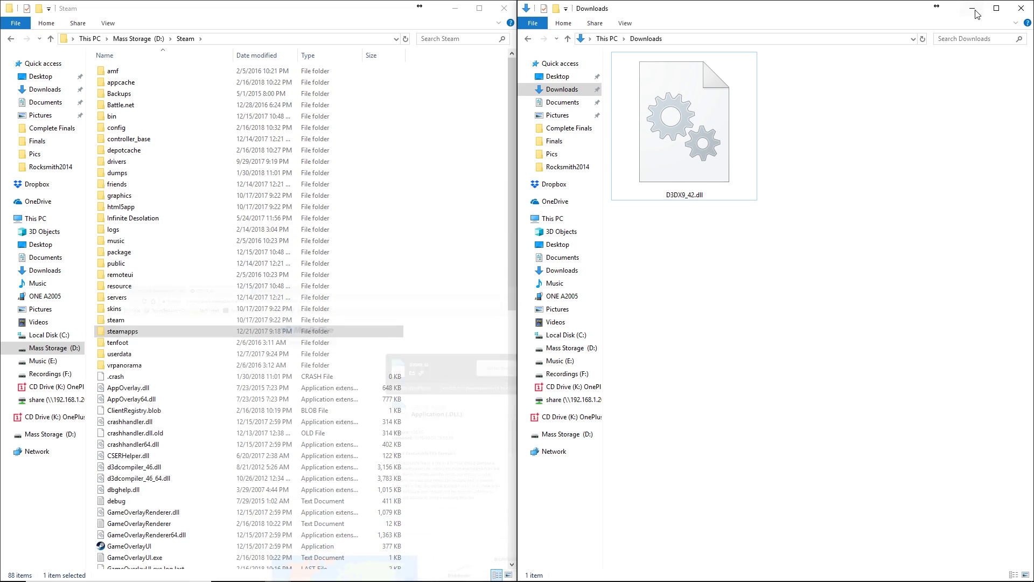
pyautogui.rightClick(689, 125)
pyautogui.click(730, 252)
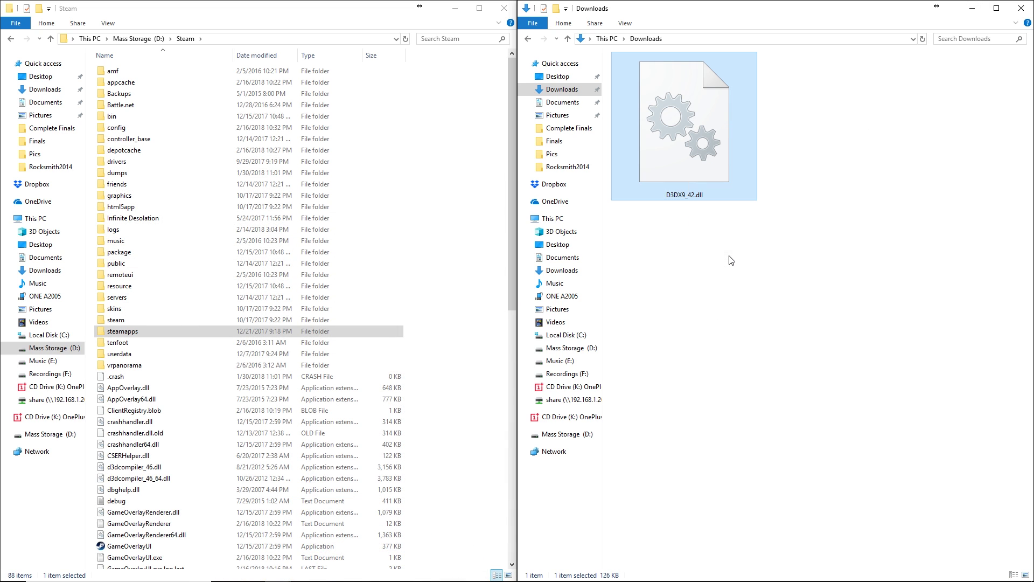
# Step: Paste D3DX9_42.dll into steamapps\common\Rocksmith2014, replacing the existing file
pyautogui.click(205, 22)
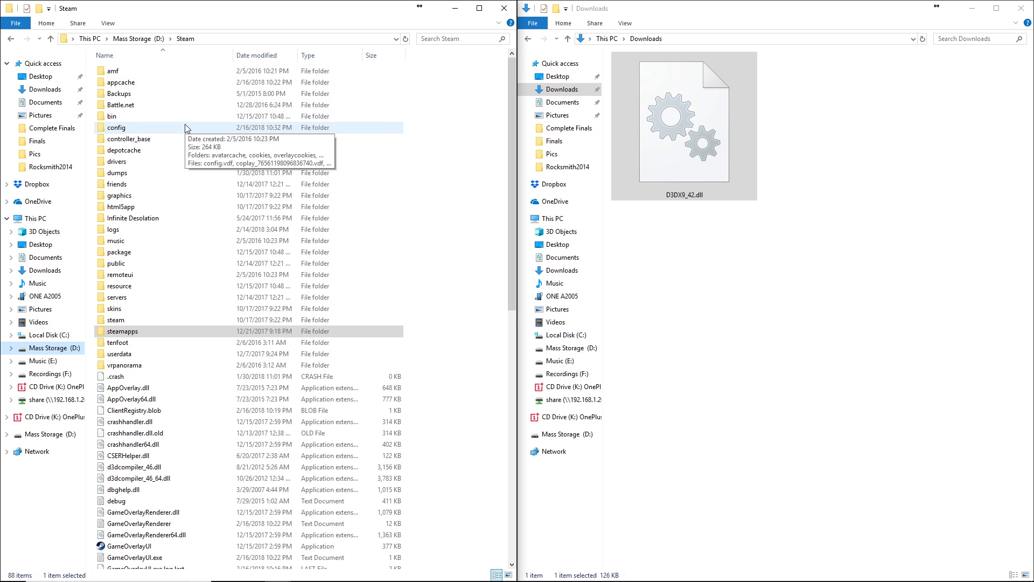
pyautogui.click(167, 334)
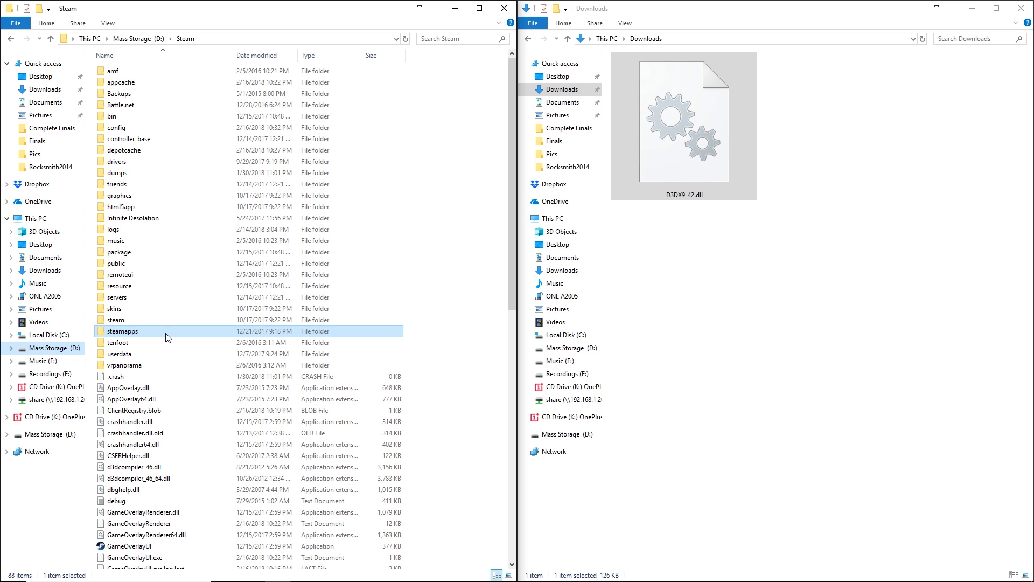
pyautogui.doubleClick(167, 332)
pyautogui.doubleClick(170, 72)
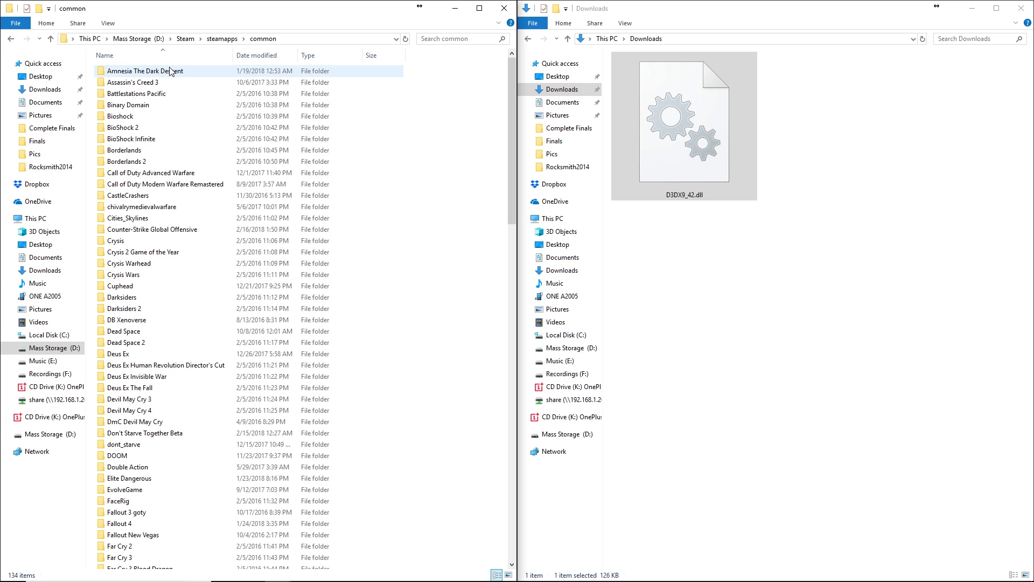
pyautogui.scroll(-20, 122, 434)
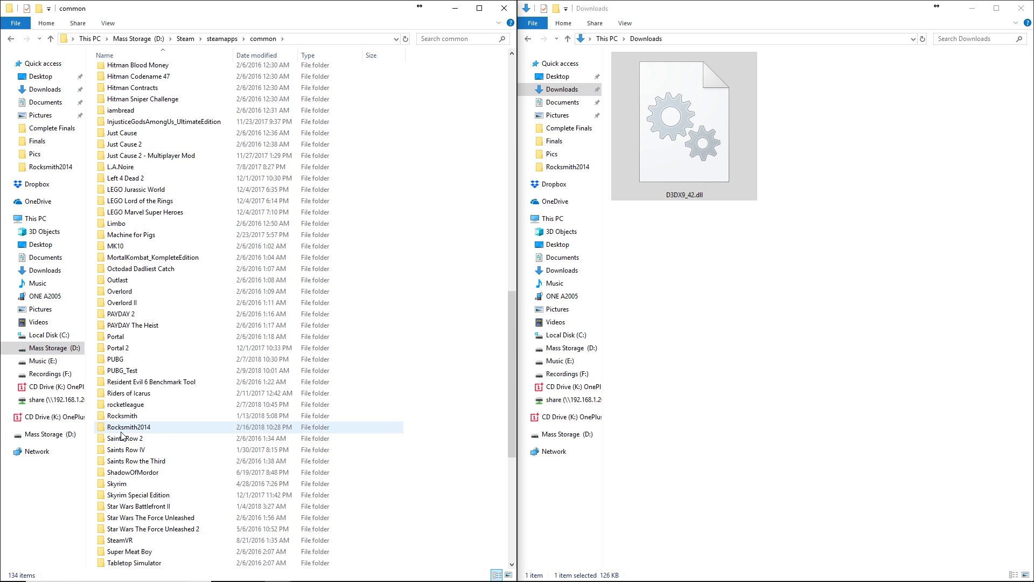
pyautogui.scroll(-1, 122, 435)
pyautogui.doubleClick(153, 396)
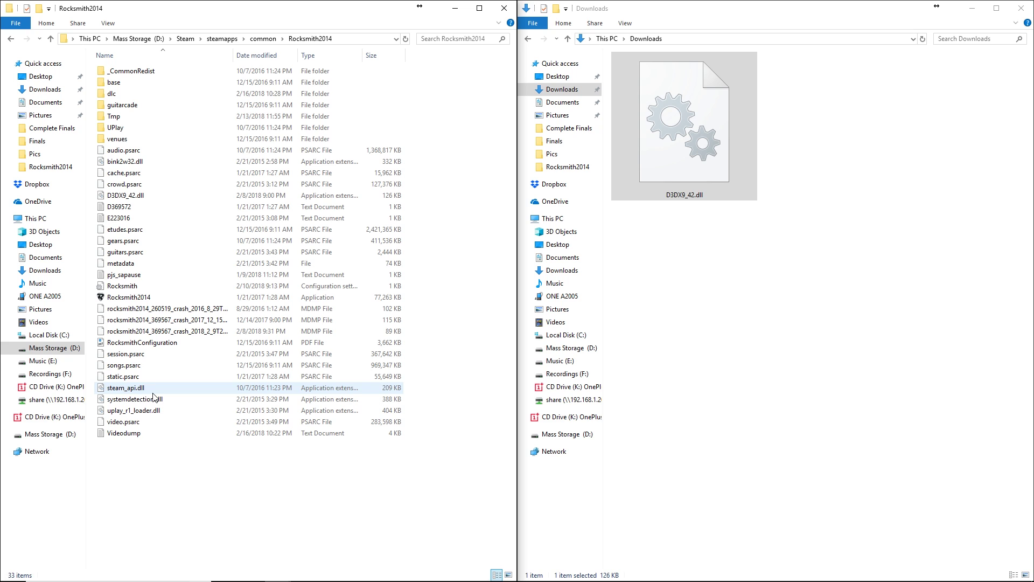
pyautogui.rightClick(231, 495)
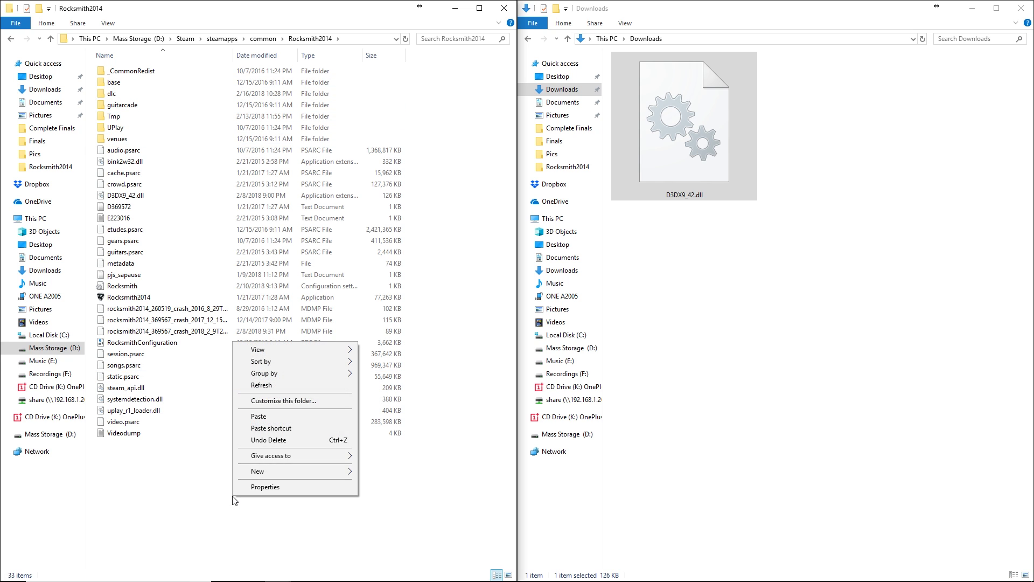
pyautogui.click(273, 417)
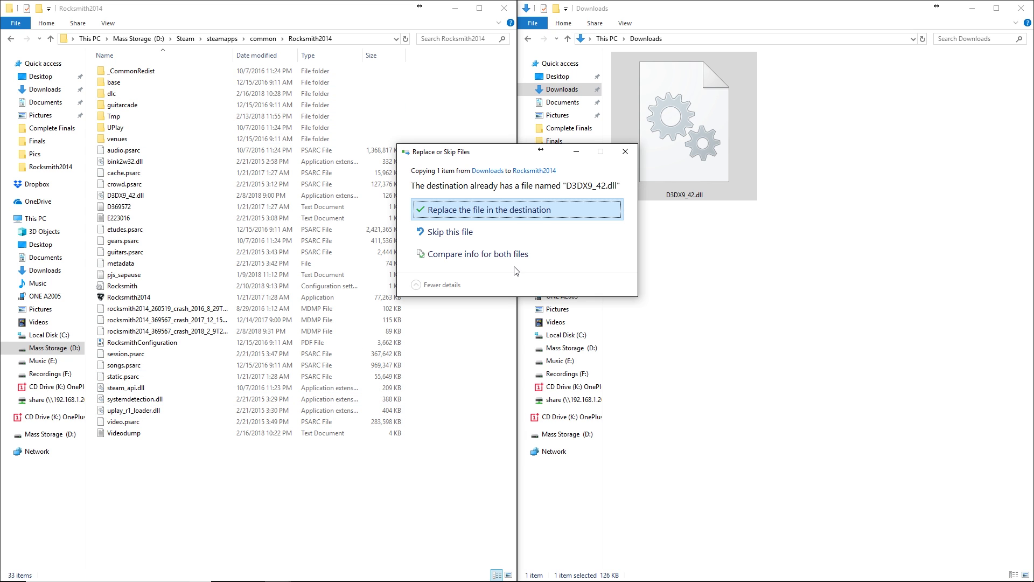
pyautogui.click(498, 210)
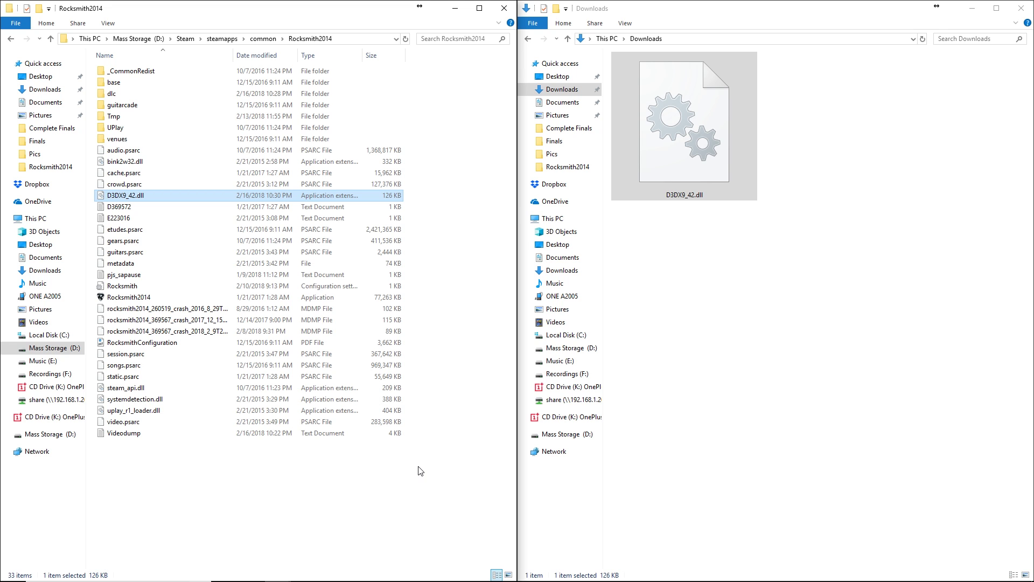
# Step: Filter Ignition's artists to the letter M and scroll to Metallica (244 songs)
pyautogui.hotkey('alt', 'Tab')
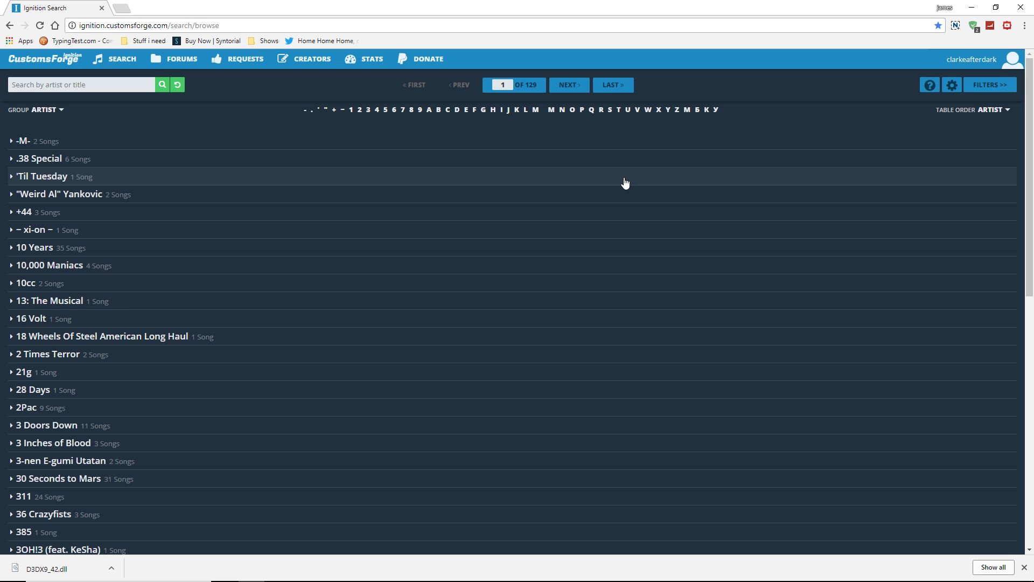
pyautogui.click(550, 109)
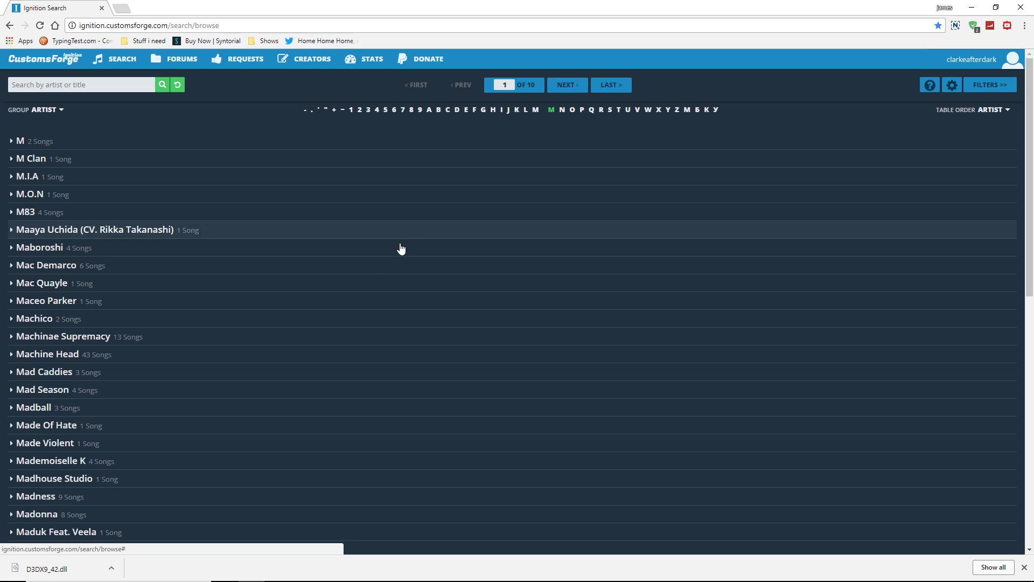
pyautogui.scroll(-5, 474, 334)
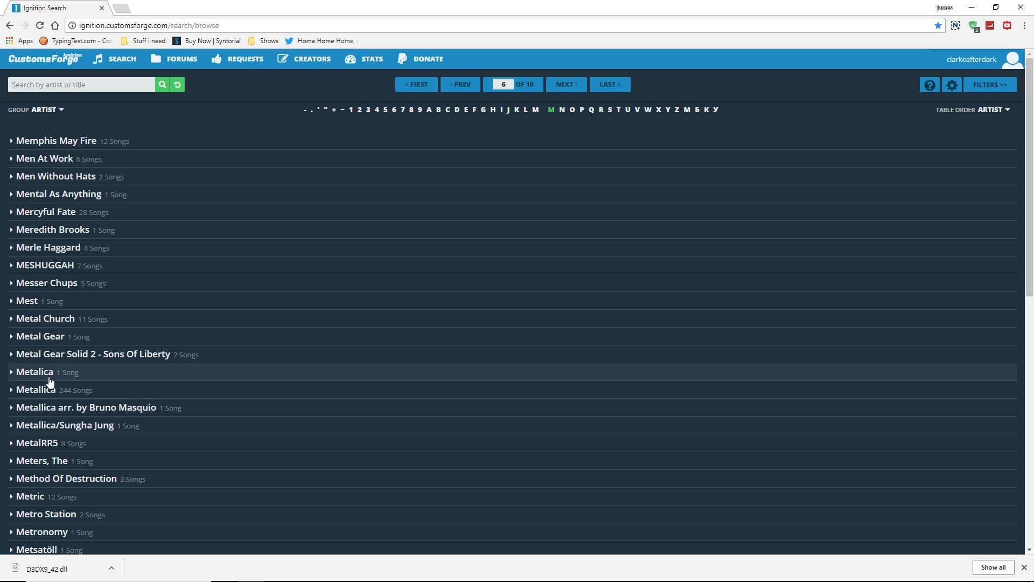
# Step: Expand Metallica's songs and go to page 2, where Nothing Else Matters appears
pyautogui.click(81, 393)
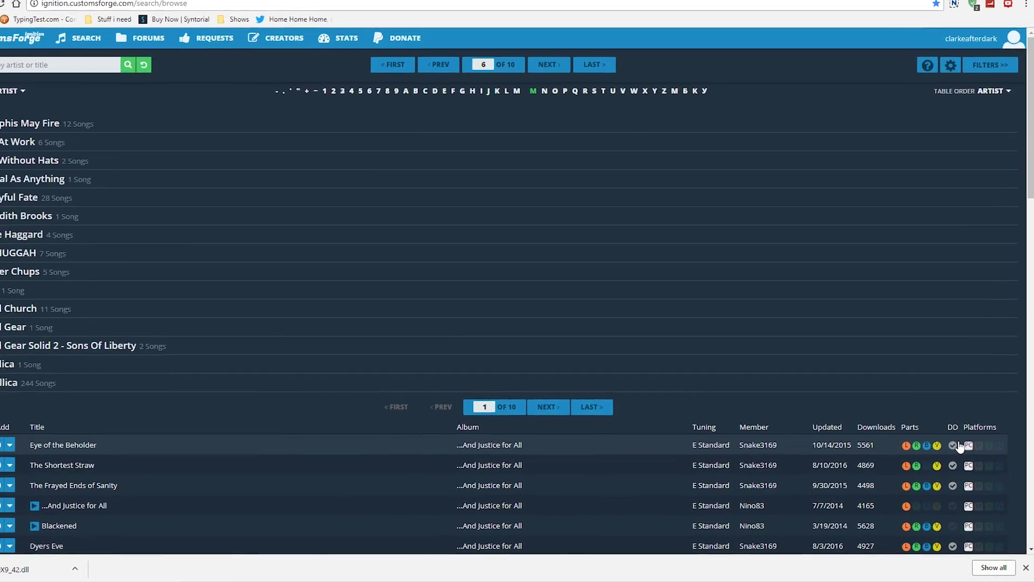
pyautogui.scroll(-10, 959, 446)
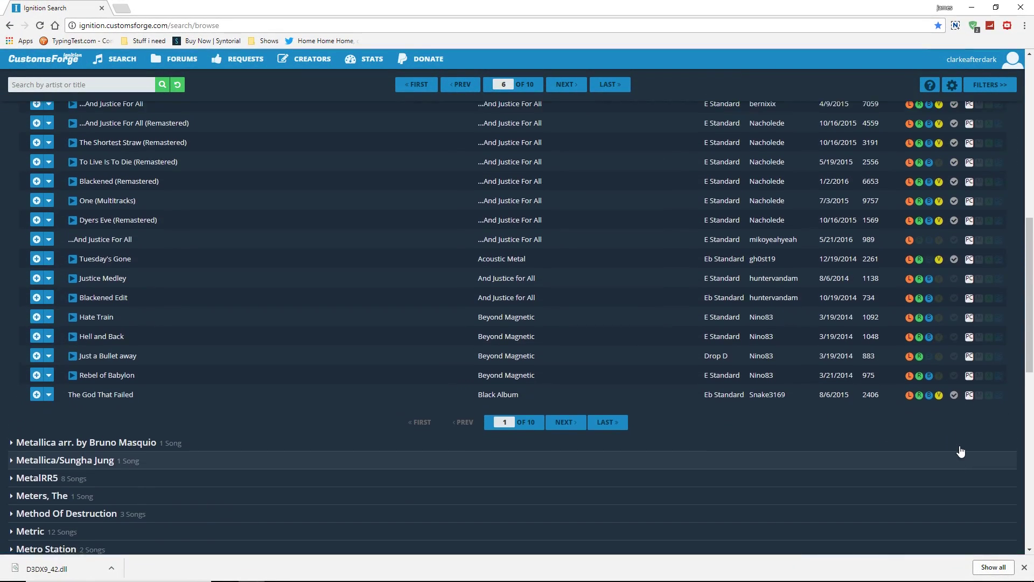
pyautogui.scroll(2, 960, 452)
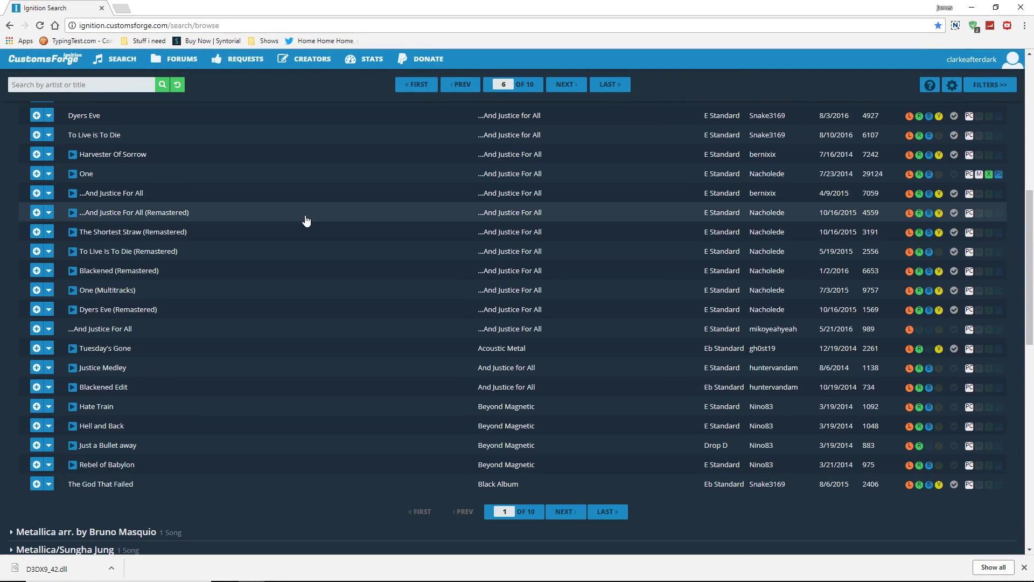
pyautogui.click(566, 513)
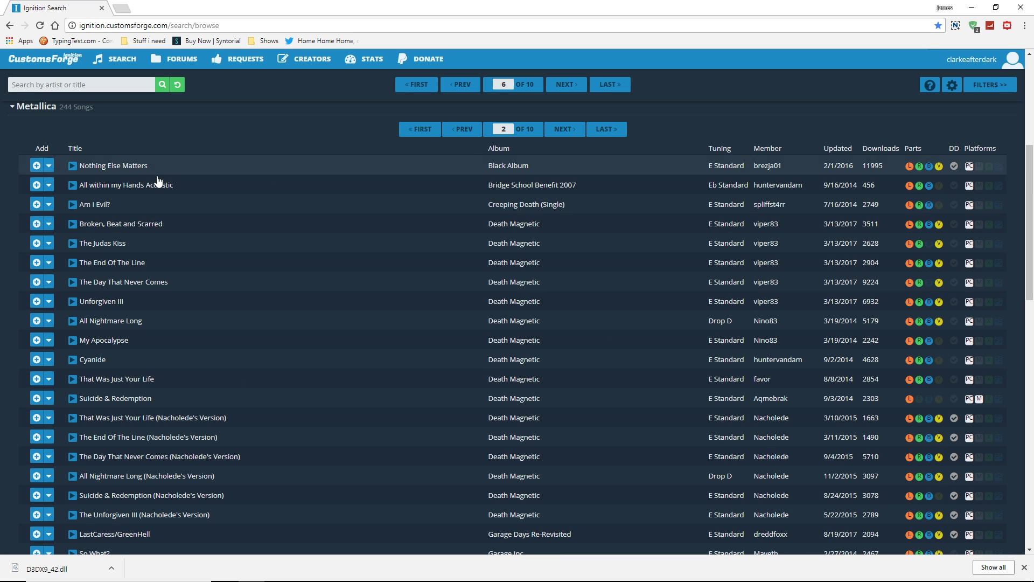
# Step: Open the info popup for Metallica – Nothing Else Matters (E Standard, PC)
pyautogui.click(125, 165)
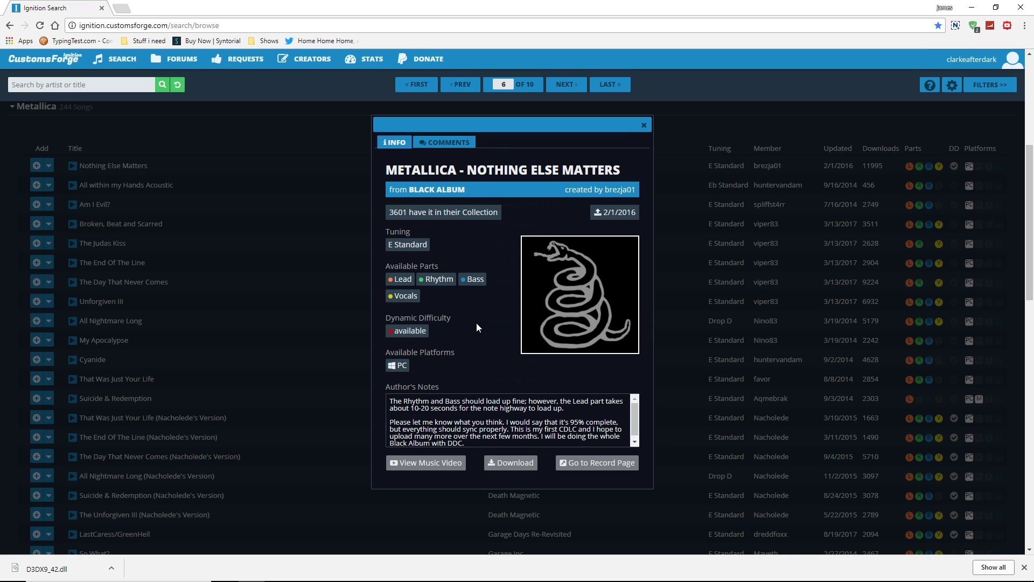
# Step: Direct-download Metallica_Nothing-Else-Matters_v1_p.psarc from Dropbox and show it in Downloads
pyautogui.click(501, 467)
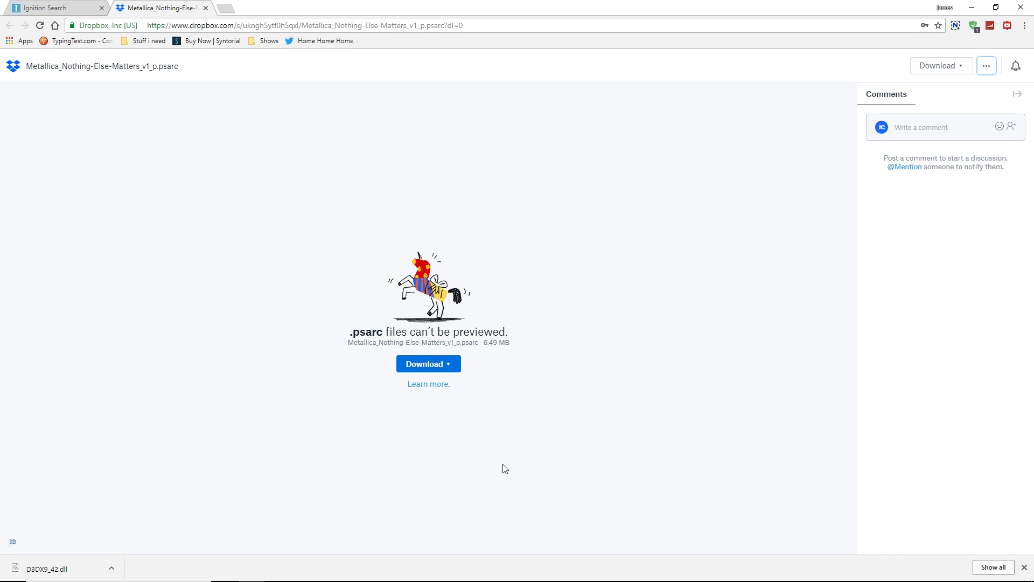
pyautogui.click(416, 366)
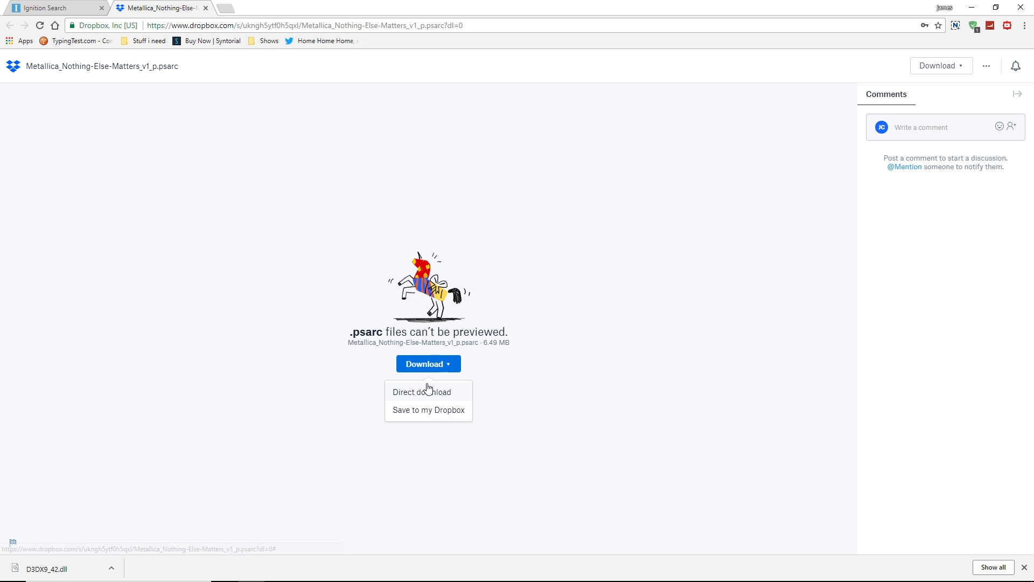
pyautogui.click(427, 391)
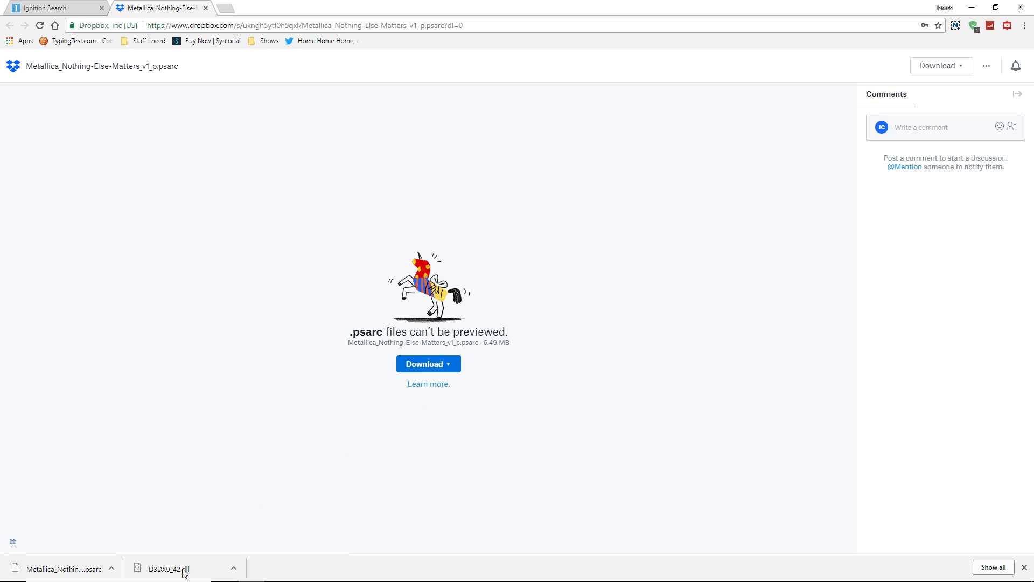
pyautogui.click(111, 569)
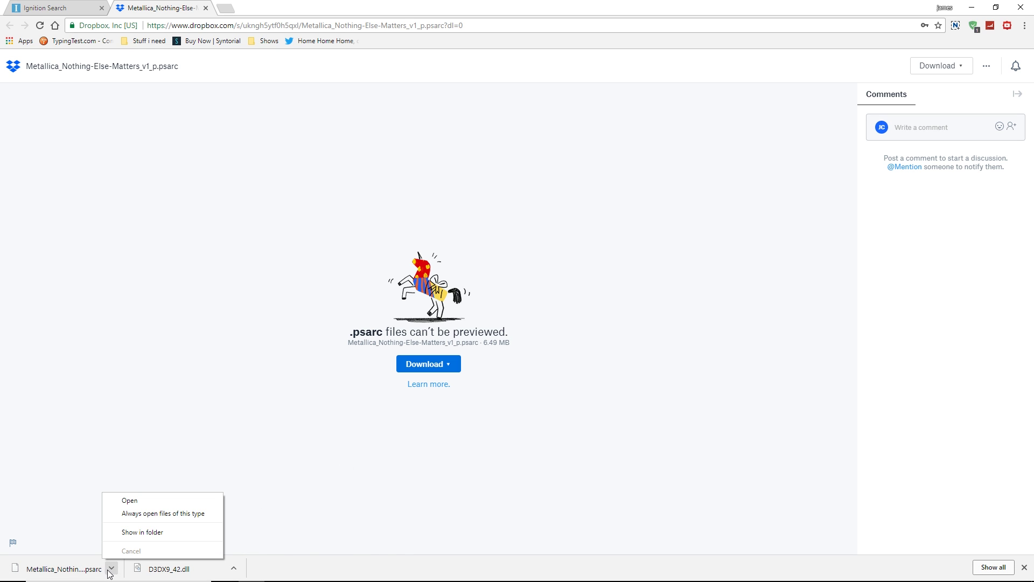
pyautogui.click(147, 532)
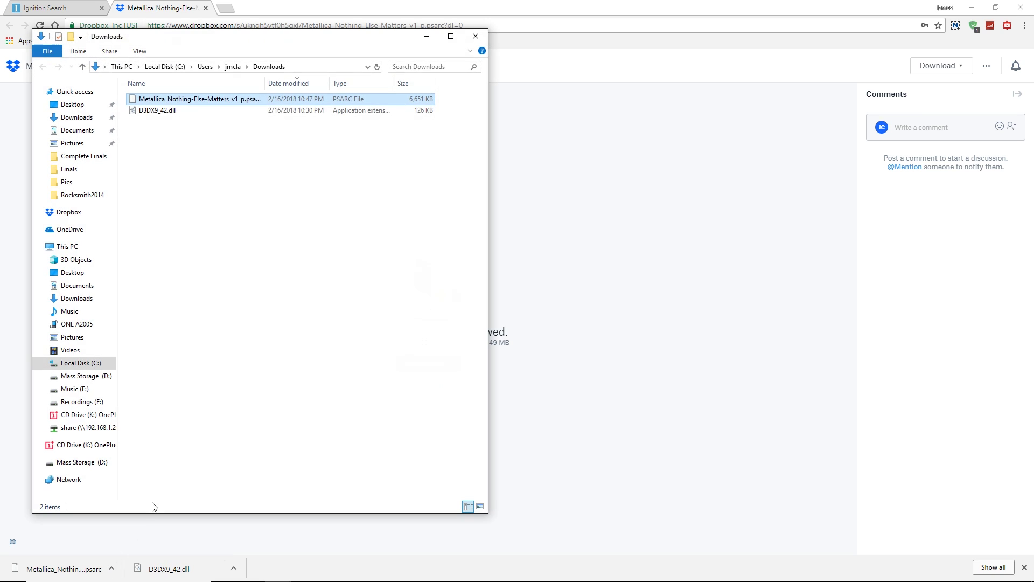
# Step: Move Metallica_Nothing-Else-Matters_v1_p.psarc from Downloads into Rocksmith2014\dlc, then close that window
pyautogui.rightClick(210, 104)
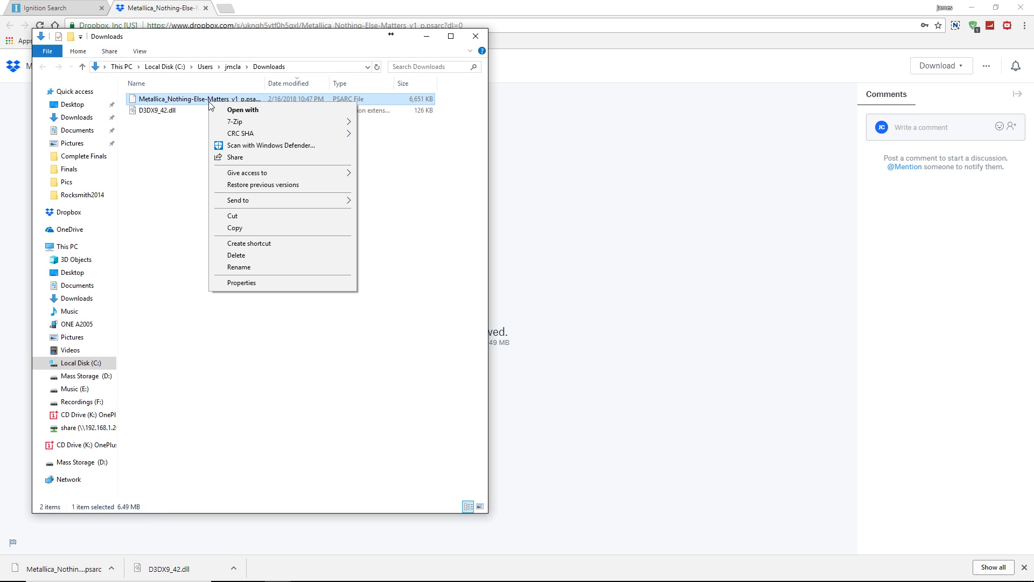
pyautogui.click(226, 216)
pyautogui.moveTo(269, 580)
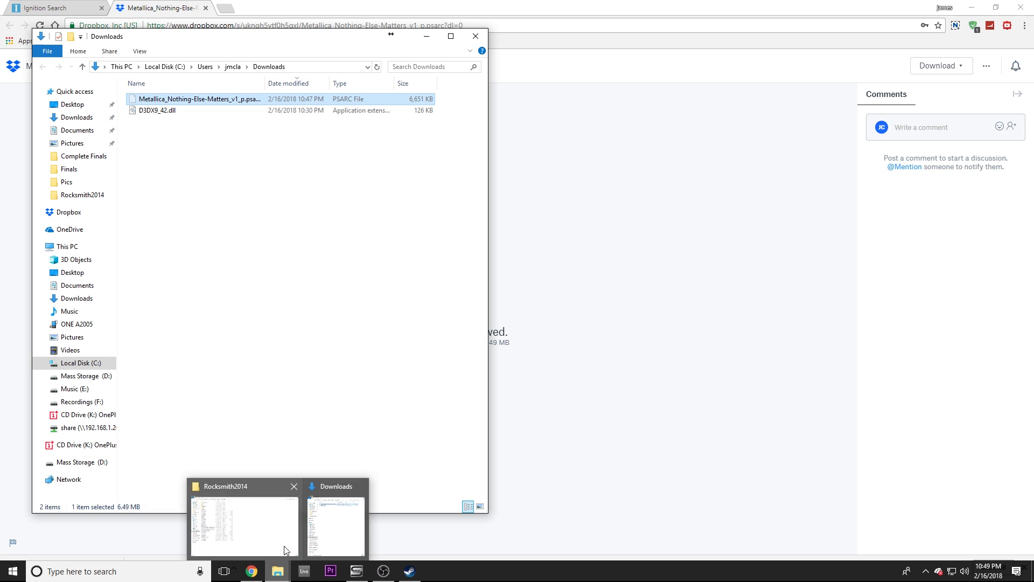
pyautogui.click(286, 549)
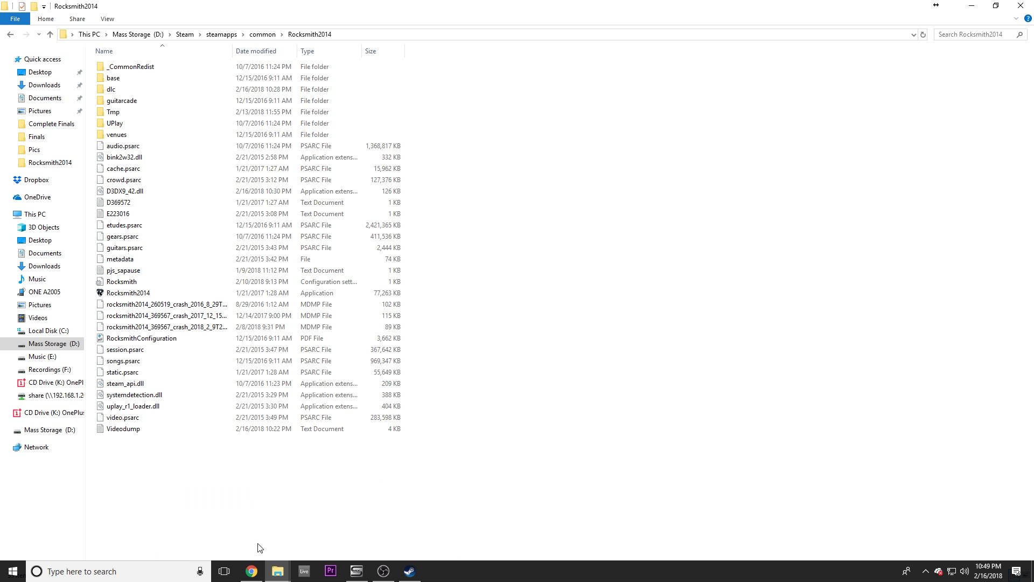
pyautogui.doubleClick(134, 89)
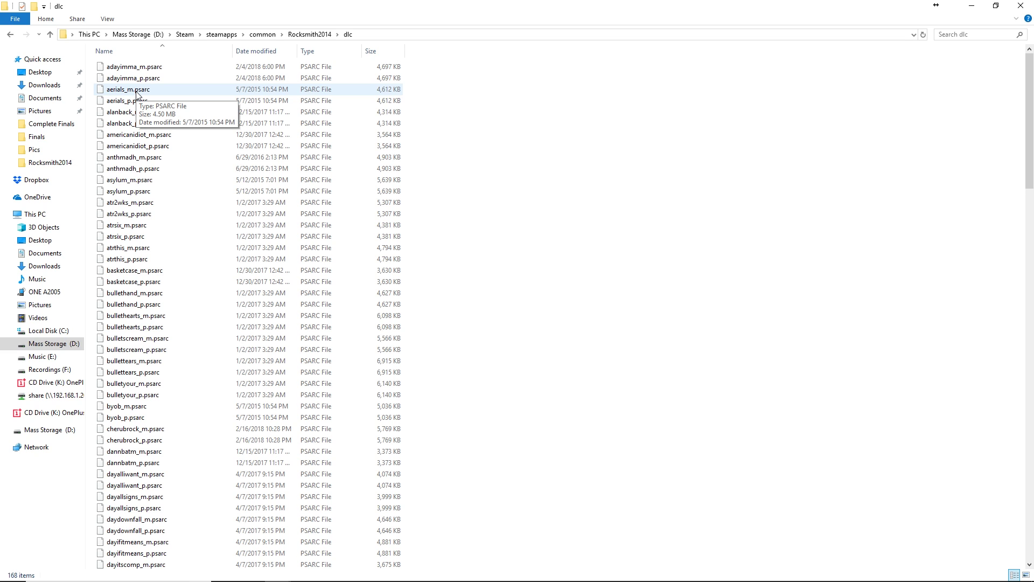
pyautogui.rightClick(565, 148)
pyautogui.click(600, 224)
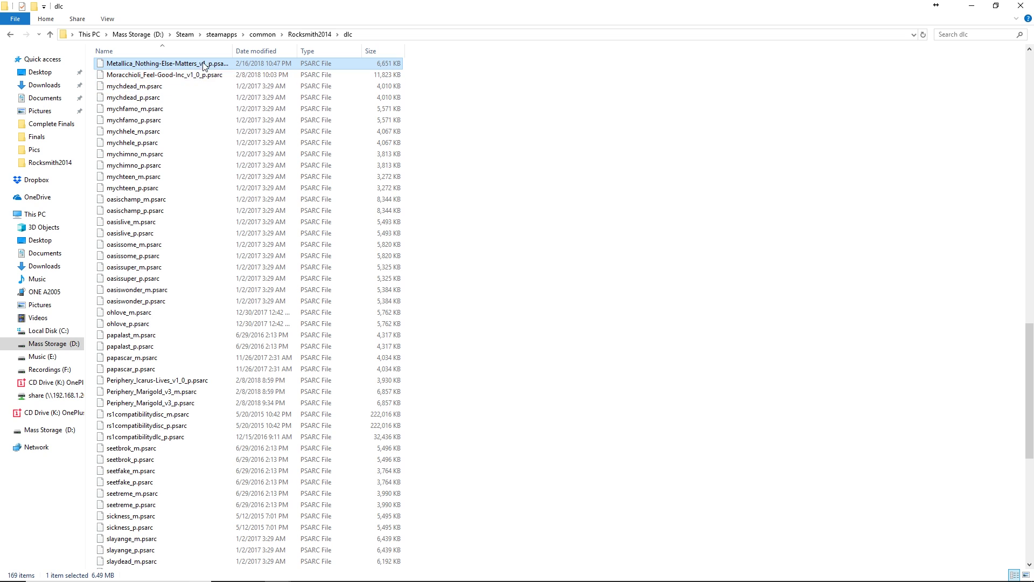
pyautogui.click(706, 228)
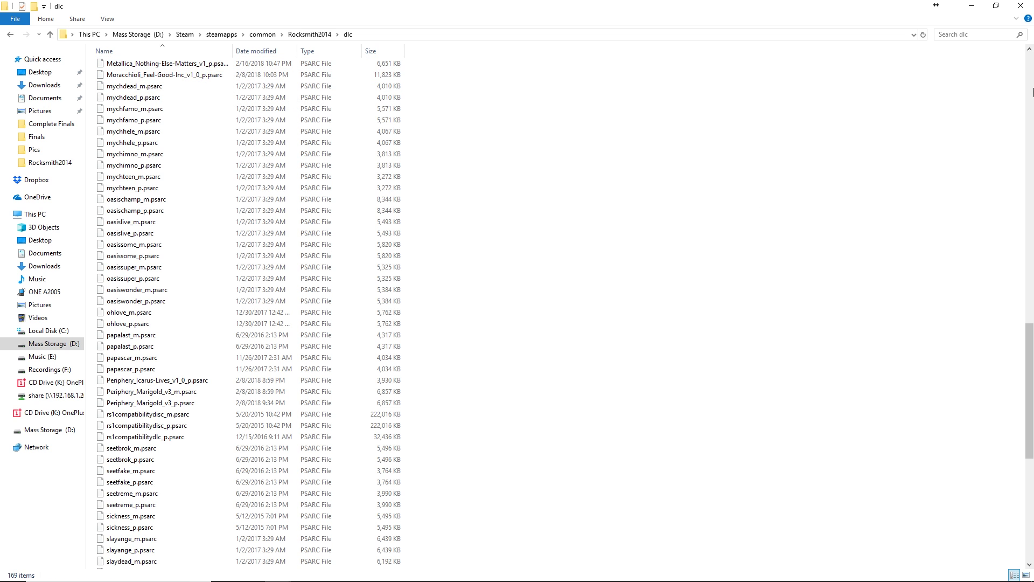
pyautogui.click(1022, 6)
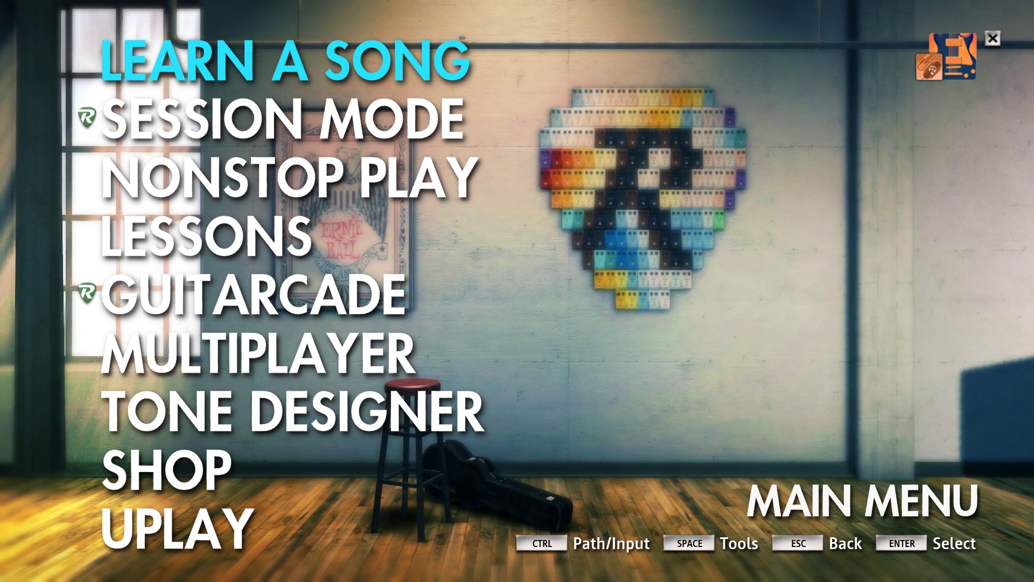
# Step: Sort the Learn a Song list by Mastery
pyautogui.press('Return')
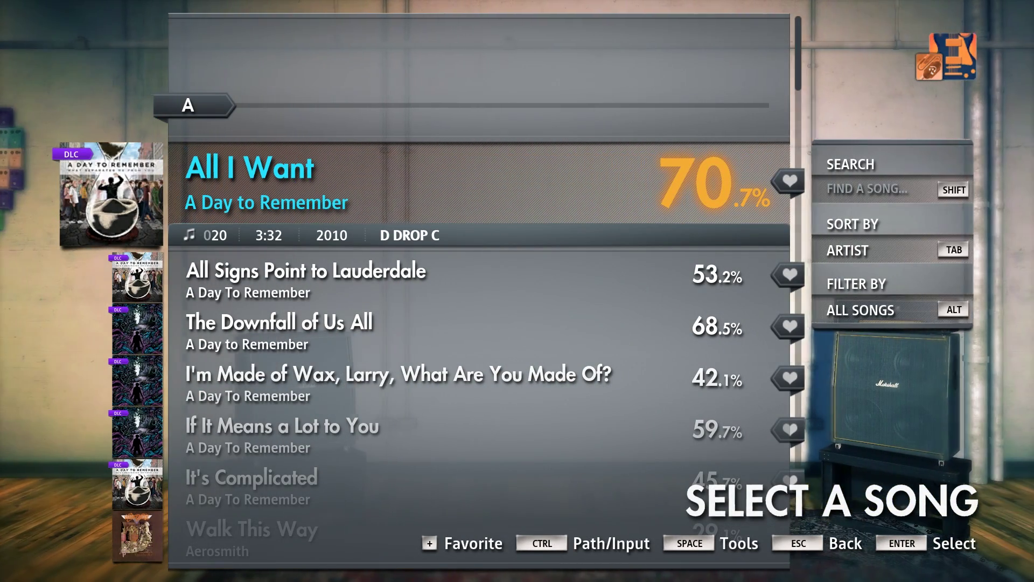
pyautogui.press('Return')
pyautogui.press('Tab')
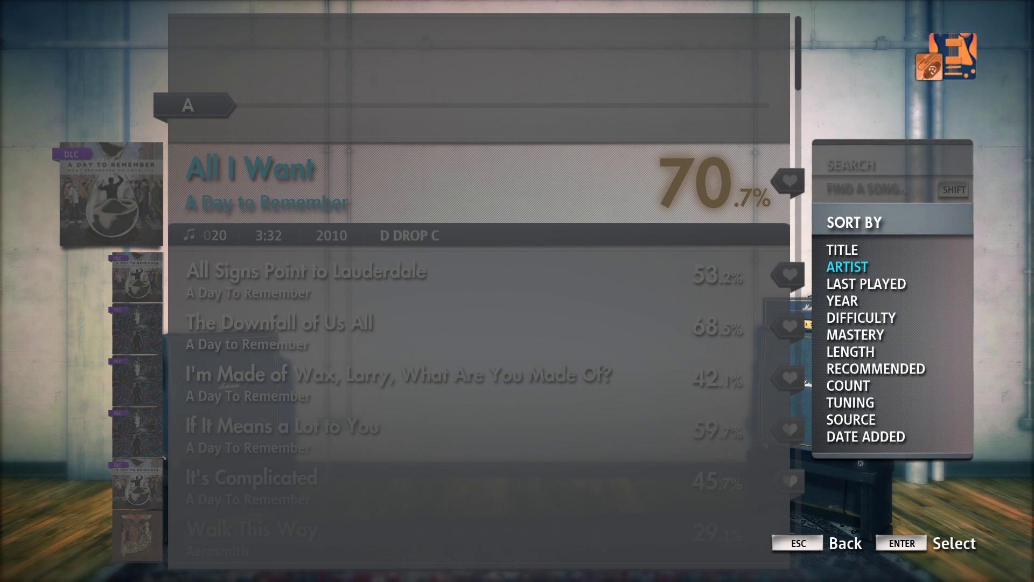
pyautogui.press('Down')
pyautogui.press('Down')
pyautogui.press('Down')
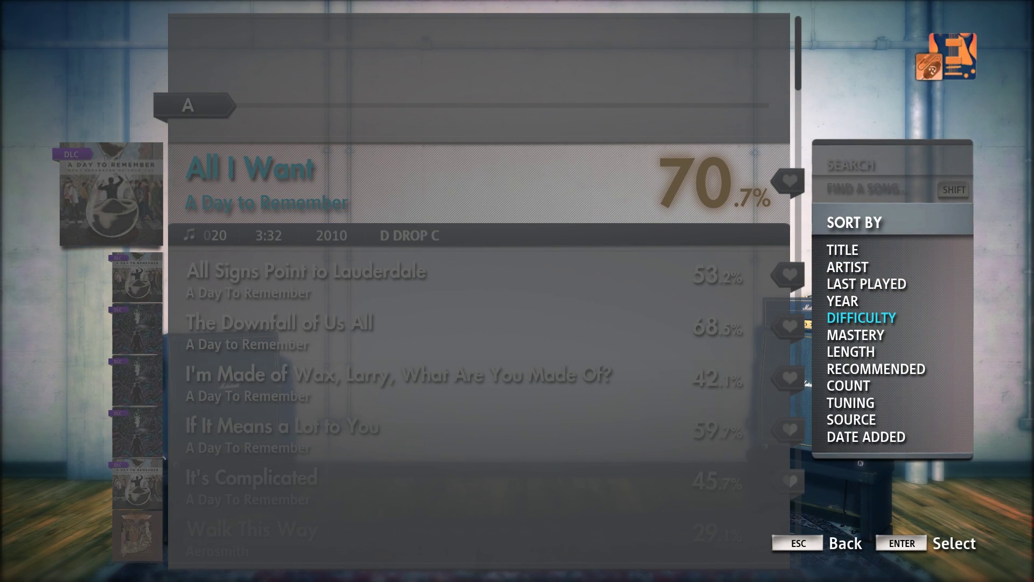
pyautogui.press('Down')
pyautogui.press('Down')
pyautogui.press('Up')
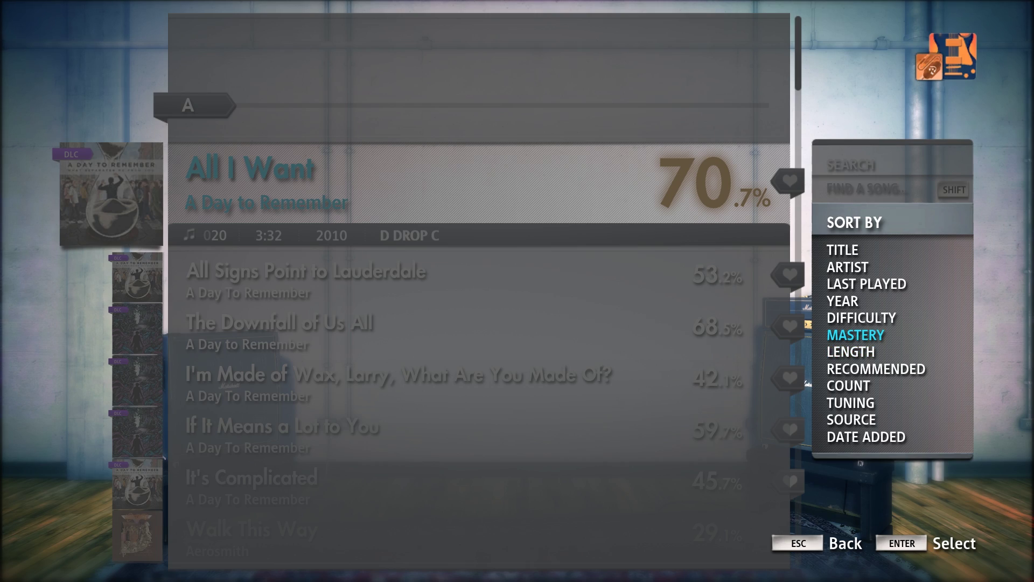
pyautogui.press('Escape')
# Step: Move through the 0% mastery songs to Metallica's Nothing Else Matters
pyautogui.press('Up')
pyautogui.press('Up')
pyautogui.press('Up')
pyautogui.press('Up')
pyautogui.press('Up')
pyautogui.press('Up')
pyautogui.press('Up')
pyautogui.press('Up')
pyautogui.press('Up')
pyautogui.press('Up')
pyautogui.press('Up')
pyautogui.press('Up')
pyautogui.press('Up')
pyautogui.press('Up')
pyautogui.press('Up')
pyautogui.press('Up')
pyautogui.press('Up')
pyautogui.press('Up')
pyautogui.press('Up')
pyautogui.press('Up')
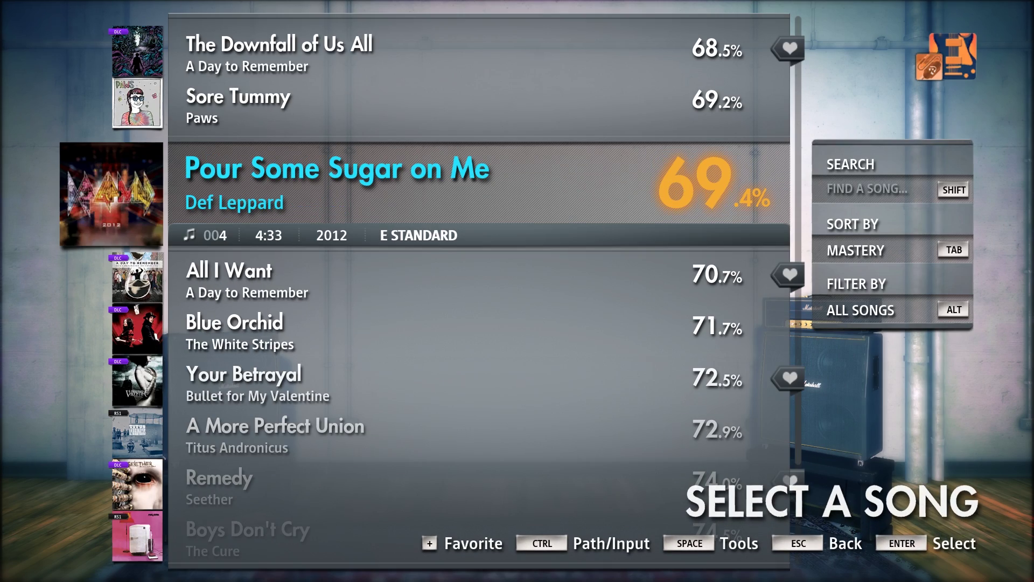
pyautogui.press('Up')
pyautogui.press('Up')
pyautogui.press('Up')
pyautogui.press('Up')
pyautogui.press('Up')
pyautogui.press('Up')
pyautogui.press('Up')
pyautogui.press('Up')
pyautogui.press('Up')
pyautogui.press('Up')
pyautogui.press('Up')
pyautogui.press('Up')
pyautogui.press('Up')
pyautogui.press('Up')
pyautogui.press('Up')
pyautogui.press('Up')
pyautogui.press('Up')
pyautogui.press('Up')
pyautogui.press('Up')
pyautogui.press('Up')
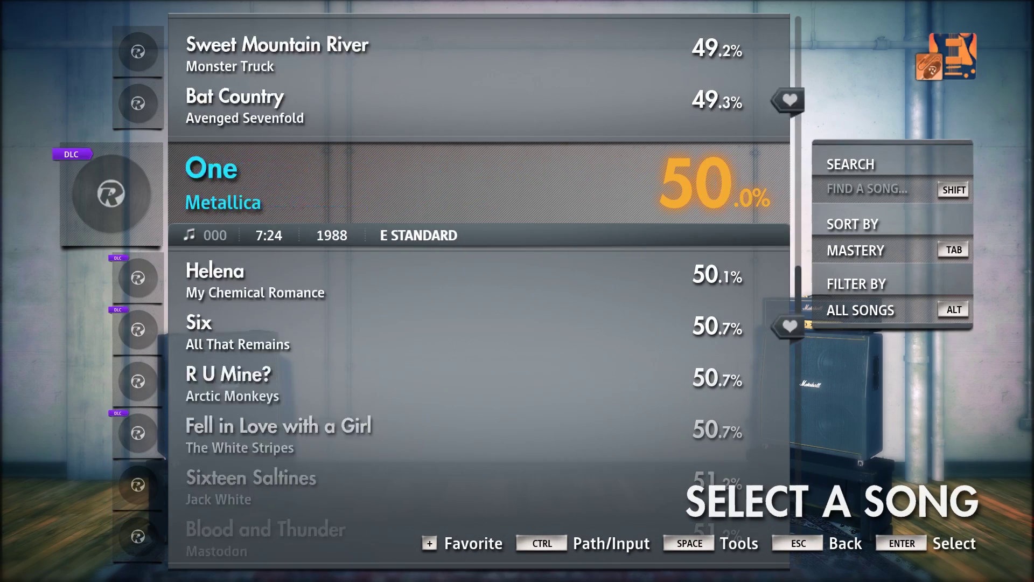
pyautogui.press('Up')
pyautogui.press('Up')
pyautogui.press('Up')
pyautogui.press('Up')
pyautogui.press('Up')
pyautogui.press('Up')
pyautogui.press('Up')
pyautogui.press('Up')
pyautogui.press('Up')
pyautogui.press('Up')
pyautogui.press('Up')
pyautogui.press('Up')
pyautogui.press('Up')
pyautogui.press('Up')
pyautogui.press('Up')
pyautogui.press('Up')
pyautogui.press('Up')
pyautogui.press('Up')
pyautogui.press('Up')
pyautogui.press('Up')
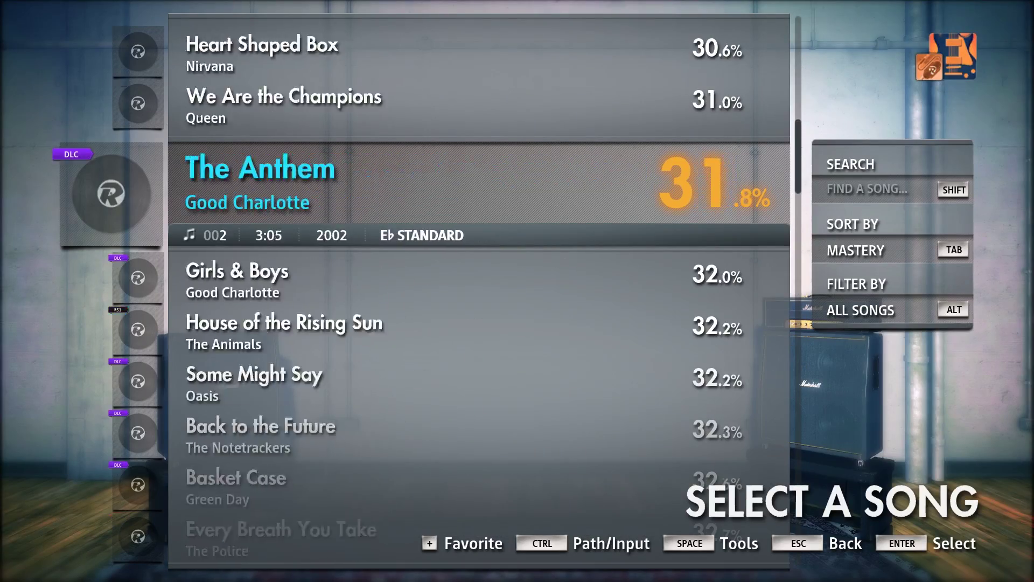
pyautogui.press('Up')
pyautogui.press('Up')
pyautogui.press('Up')
pyautogui.press('Up')
pyautogui.press('Up')
pyautogui.press('Up')
pyautogui.press('Up')
pyautogui.press('Up')
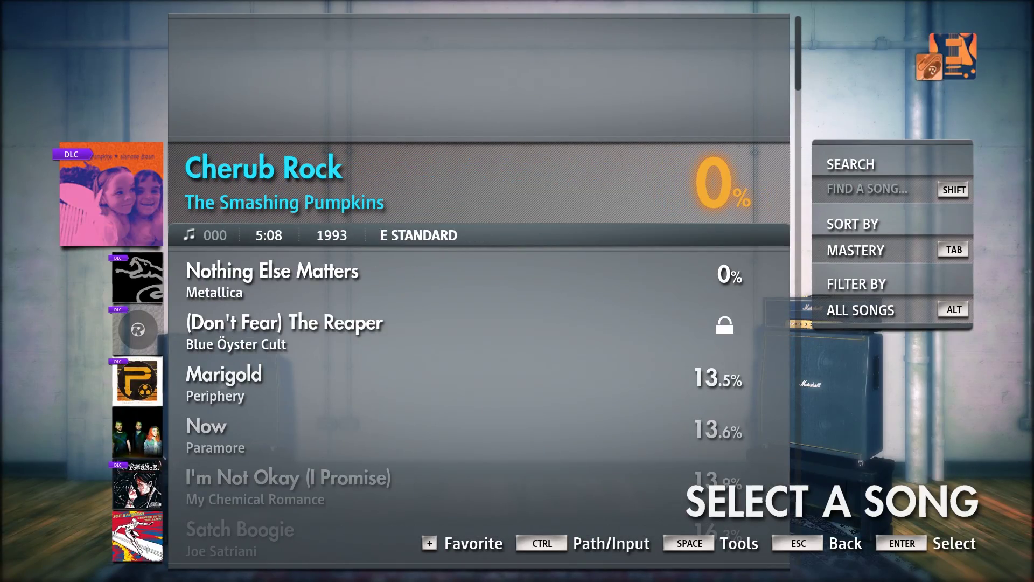
pyautogui.press('Down')
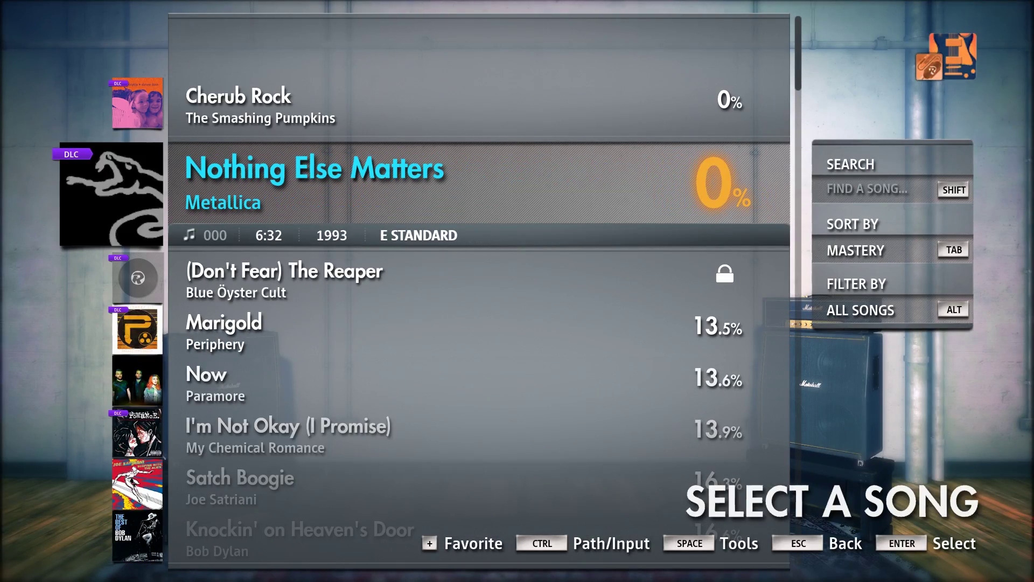
# Step: Open the Nothing Else Matters song details and cancel out of the tuner
pyautogui.press('Return')
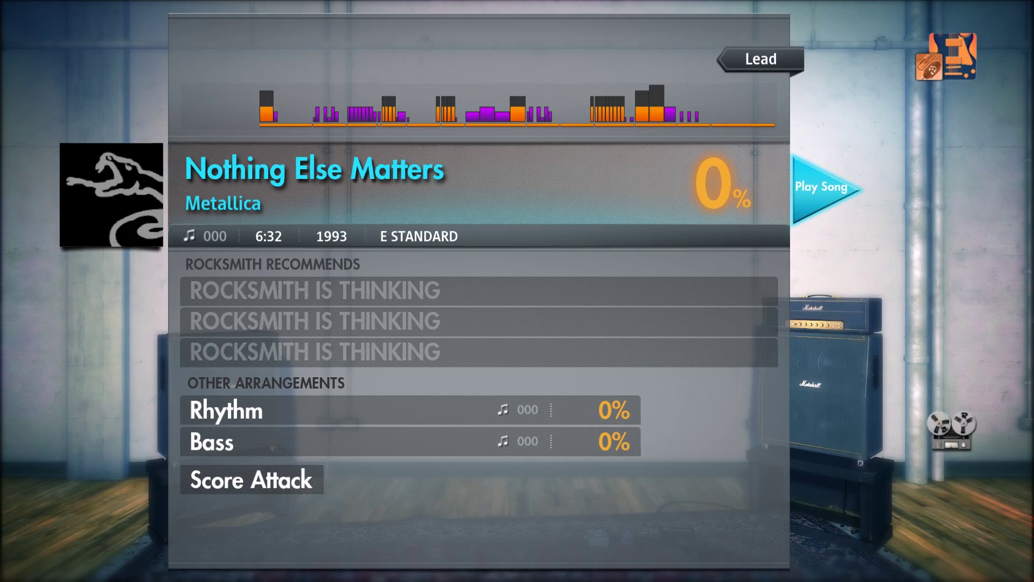
pyautogui.press('Return')
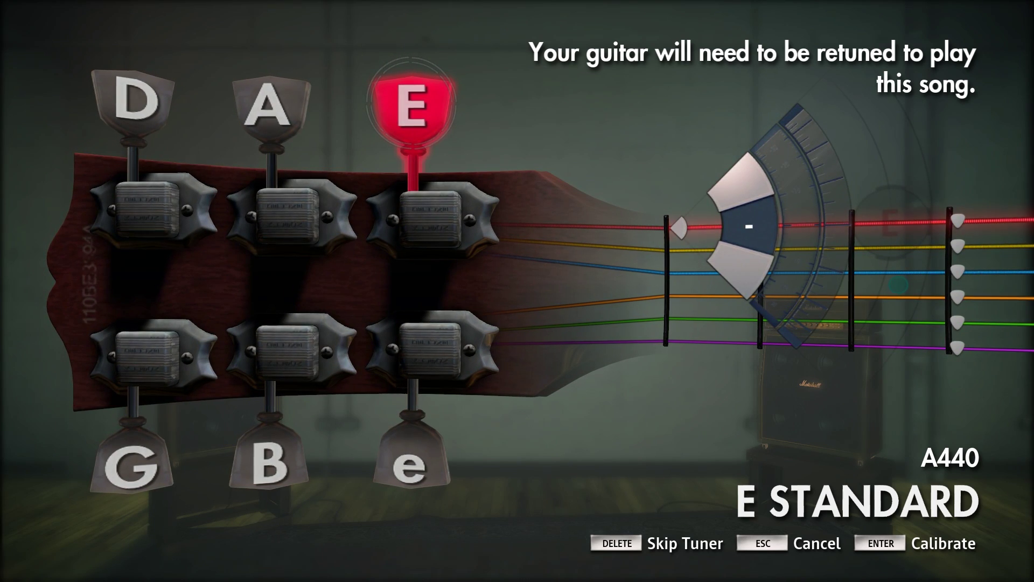
pyautogui.press('Escape')
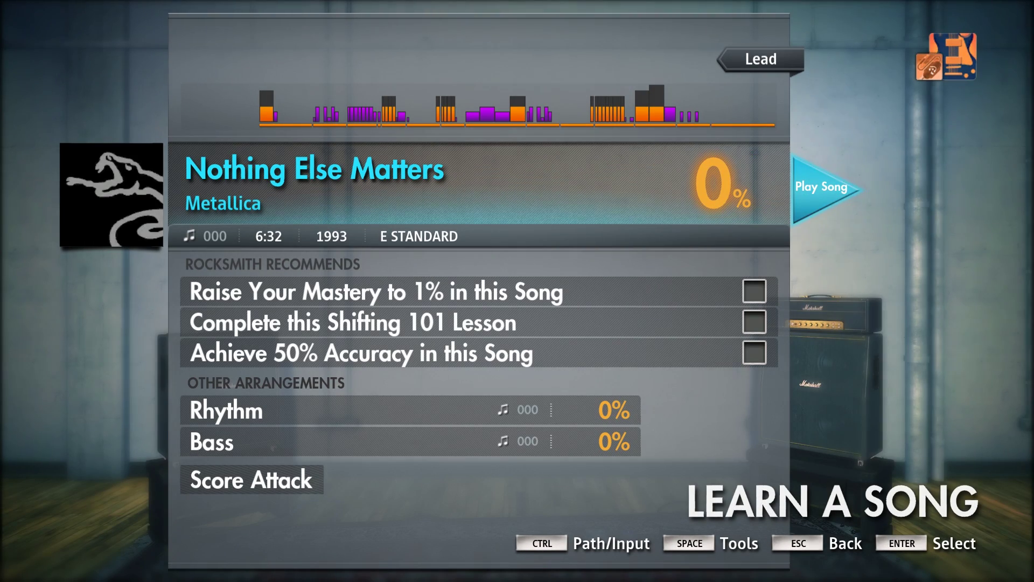
# Step: Browse the recommended goals: Raise Your Mastery, Shifting 101 and the 50% accuracy goal
pyautogui.press('Down')
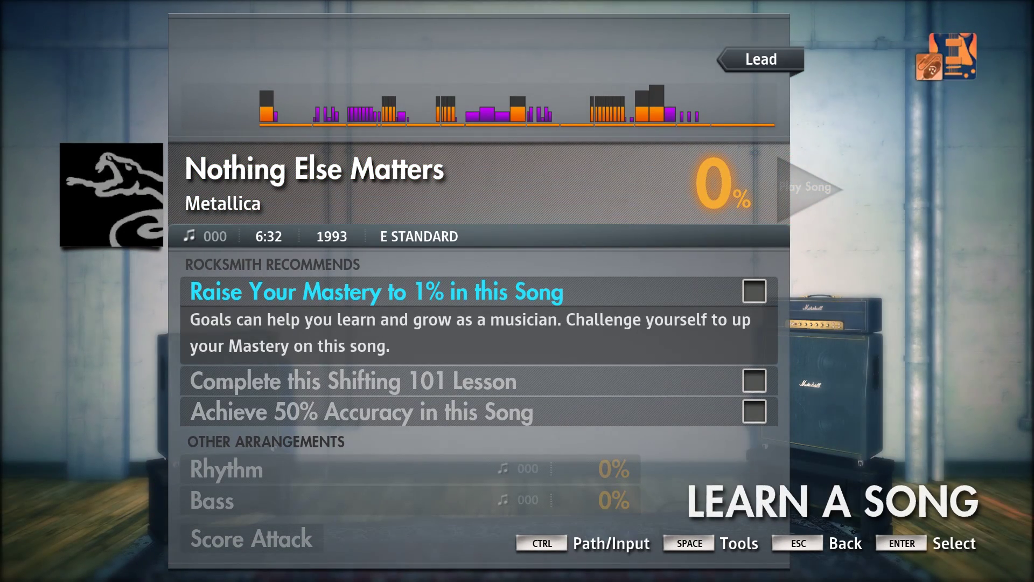
pyautogui.press('Down')
pyautogui.press('Down')
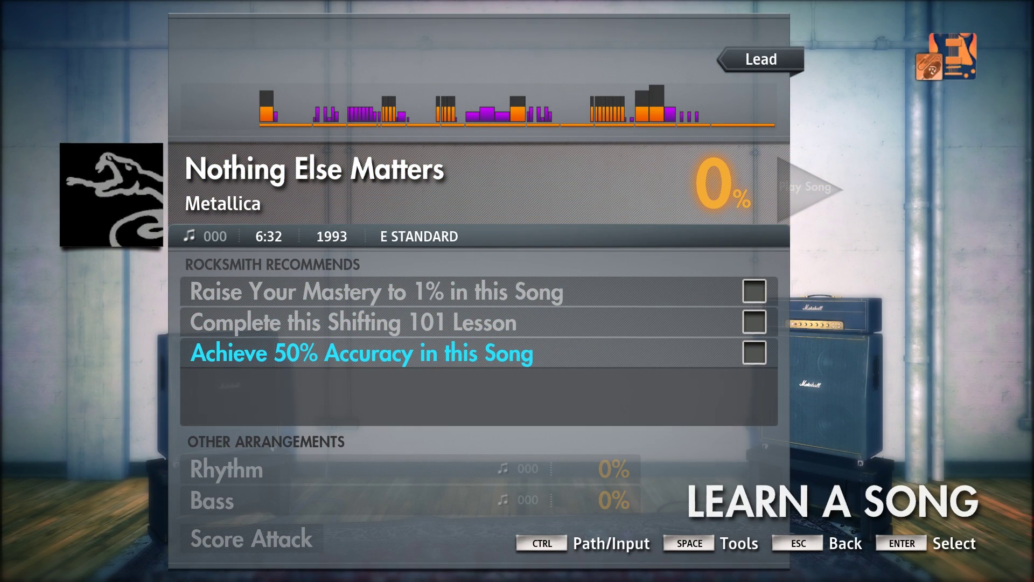
pyautogui.press('Up')
pyautogui.press('Down')
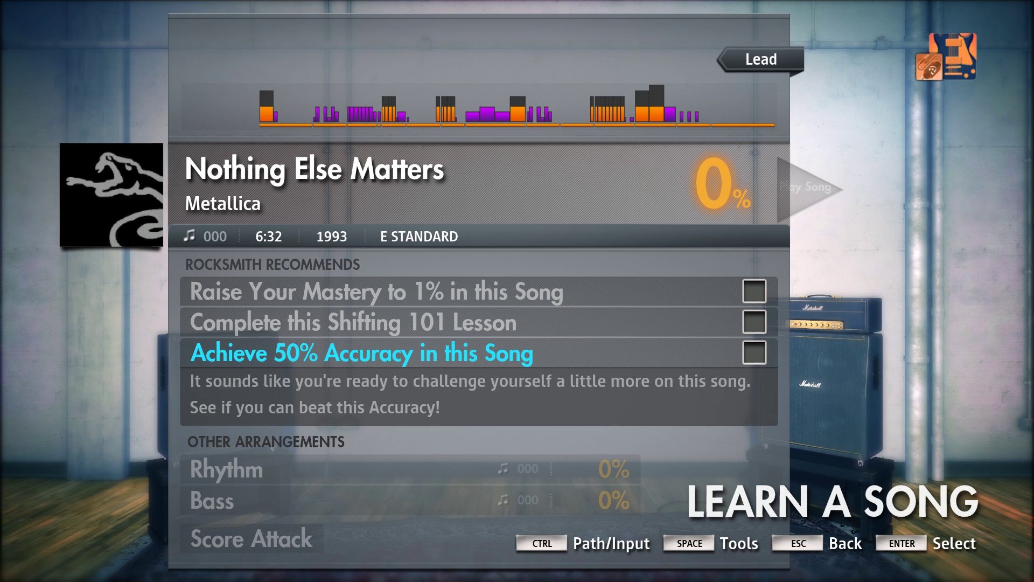
pyautogui.press('Up')
pyautogui.press('Up')
pyautogui.press('Up')
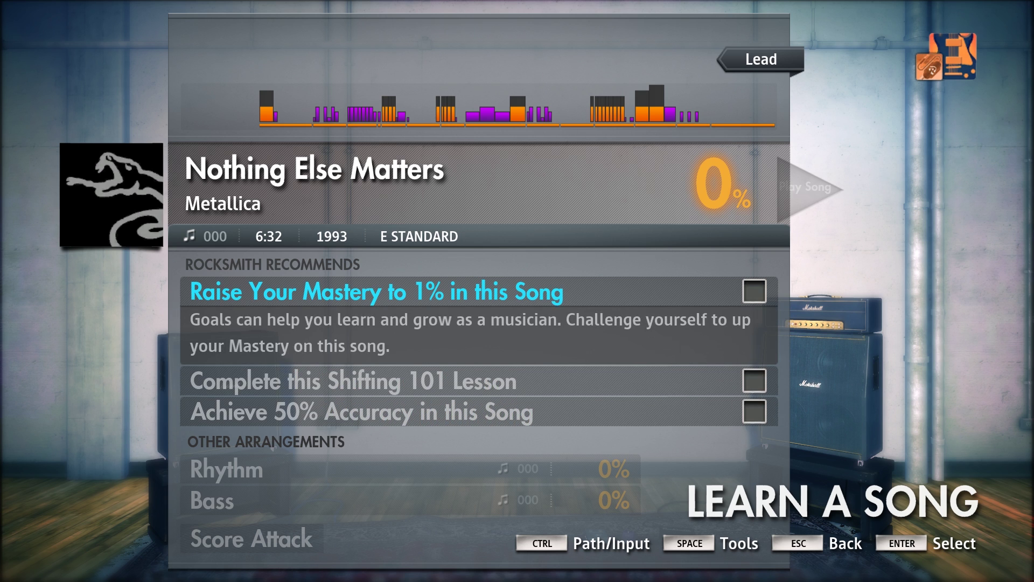
pyautogui.press('Down')
pyautogui.press('Down')
pyautogui.press('Down')
pyautogui.press('Down')
pyautogui.press('Down')
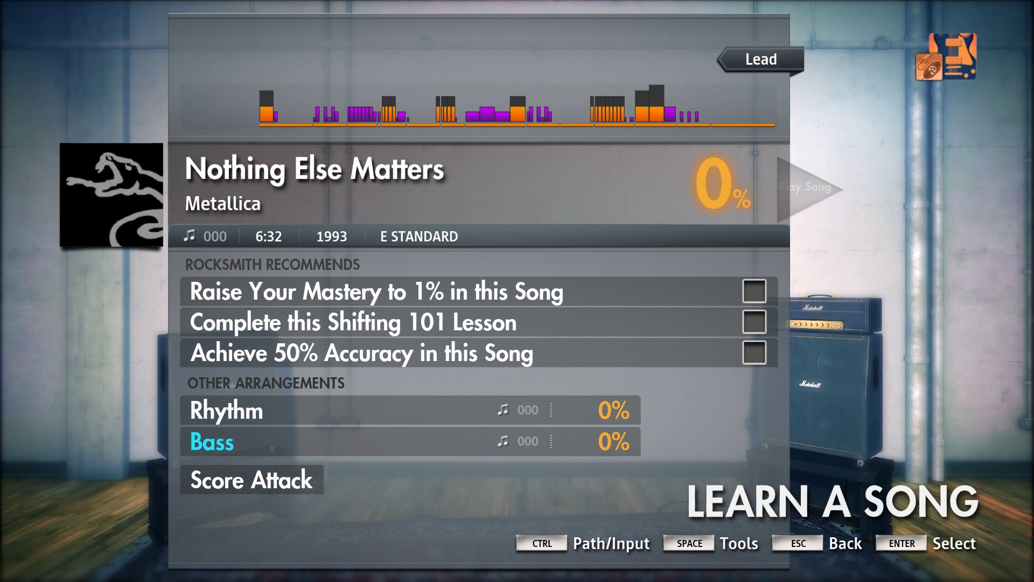
# Step: Switch Nothing Else Matters from Rhythm to the Bass arrangement under Other Arrangements
pyautogui.press('Up')
pyautogui.press('Return')
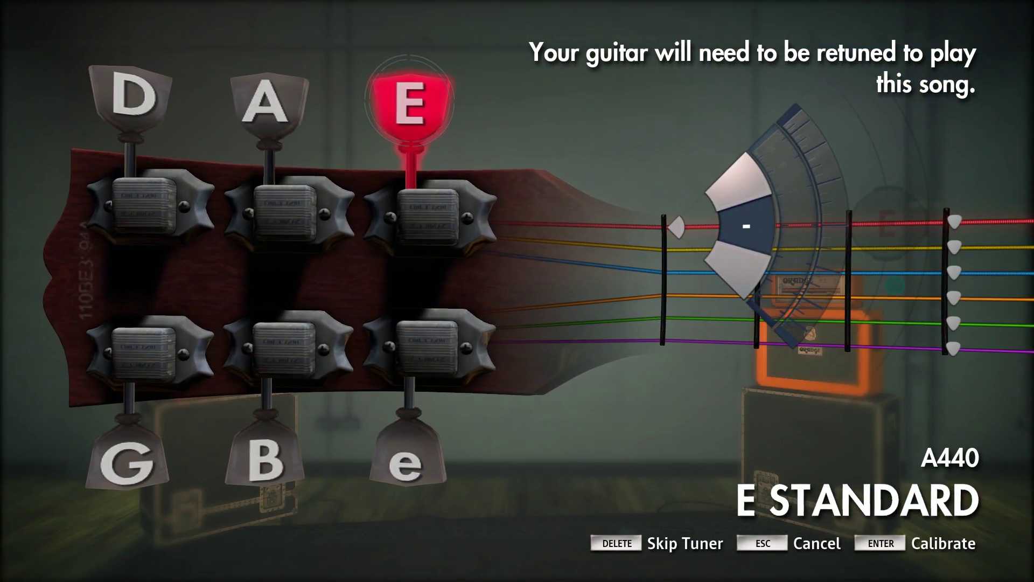
pyautogui.press('Delete')
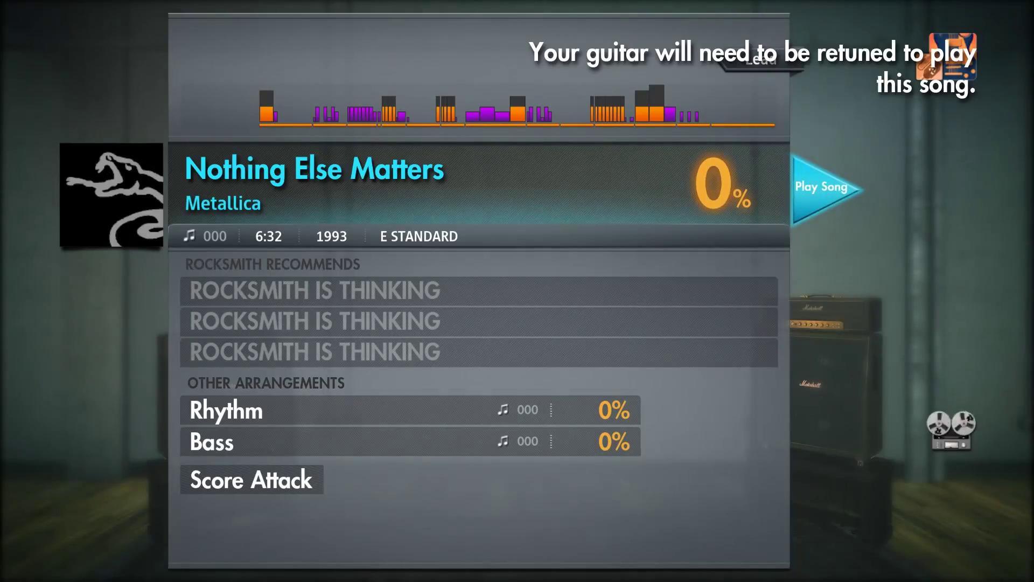
pyautogui.press('Down')
pyautogui.press('Return')
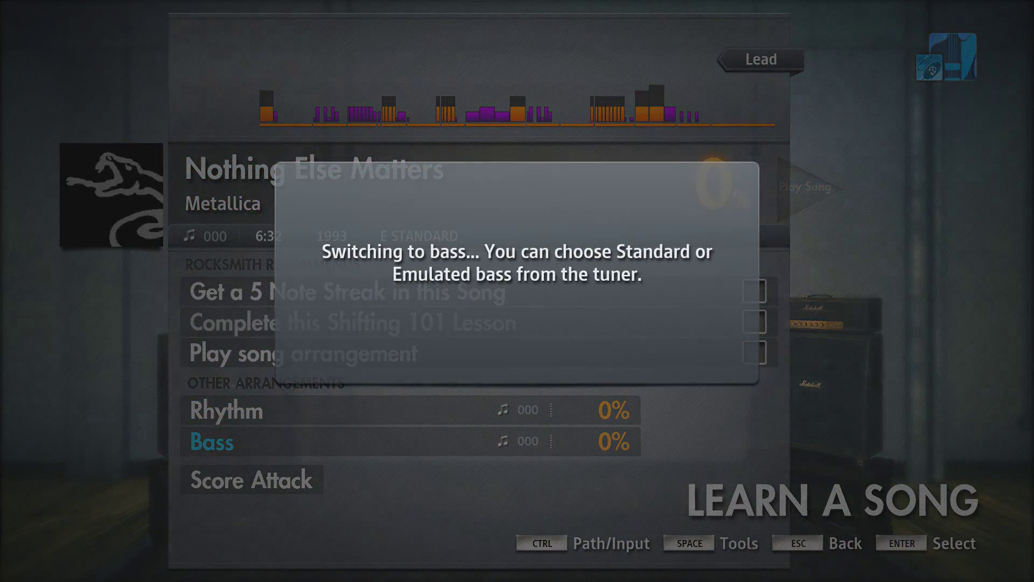